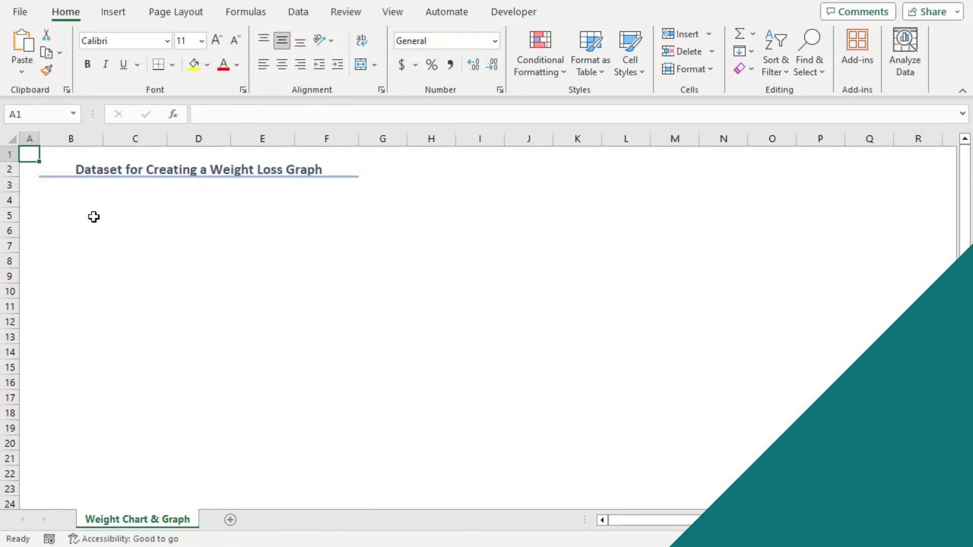
Step: Enter the headers Date and Measured Weight (lbs) in cells B4 and C4
click(63, 169)
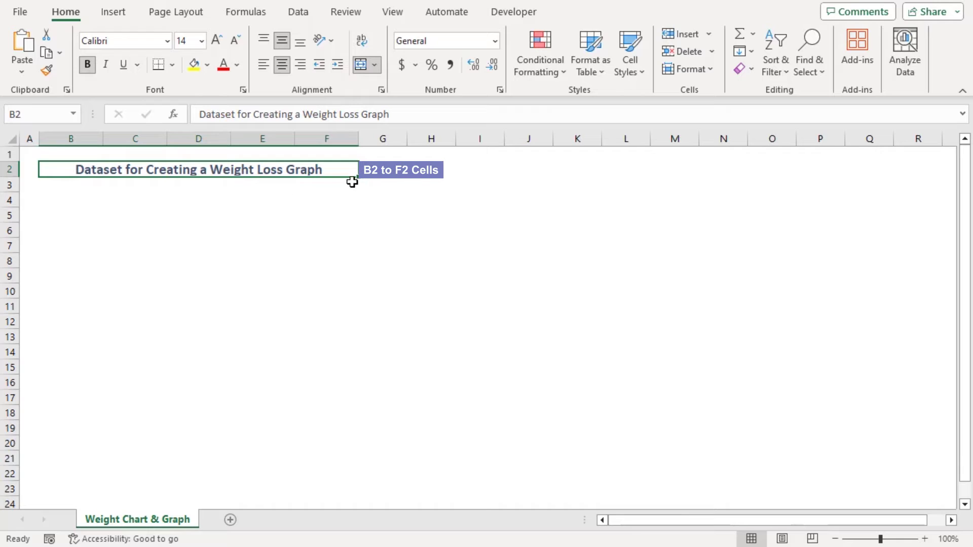
click(61, 200)
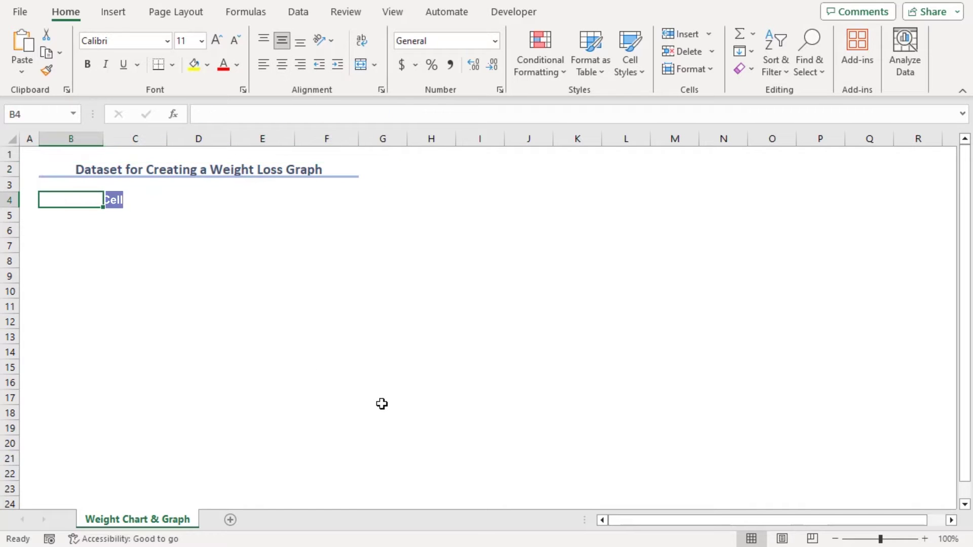
text(Date)
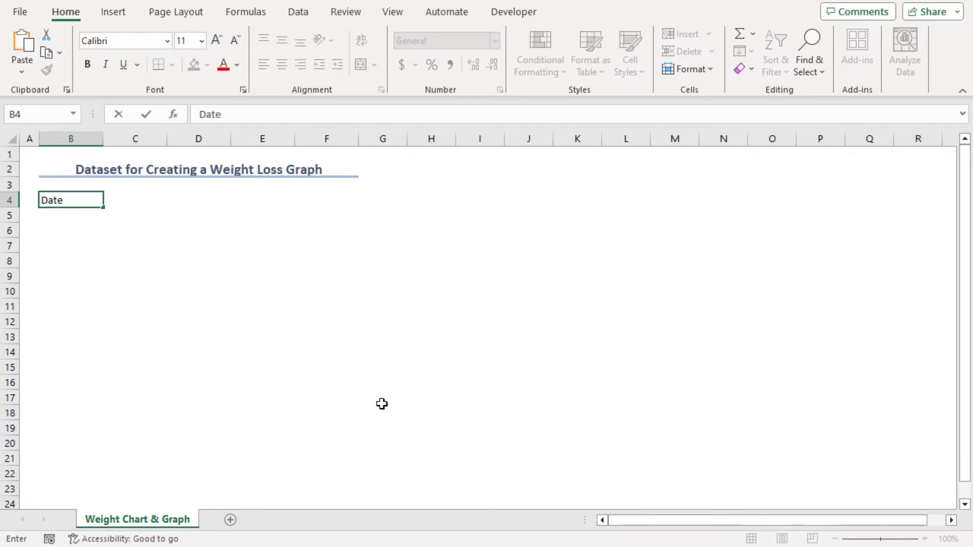
key(Tab)
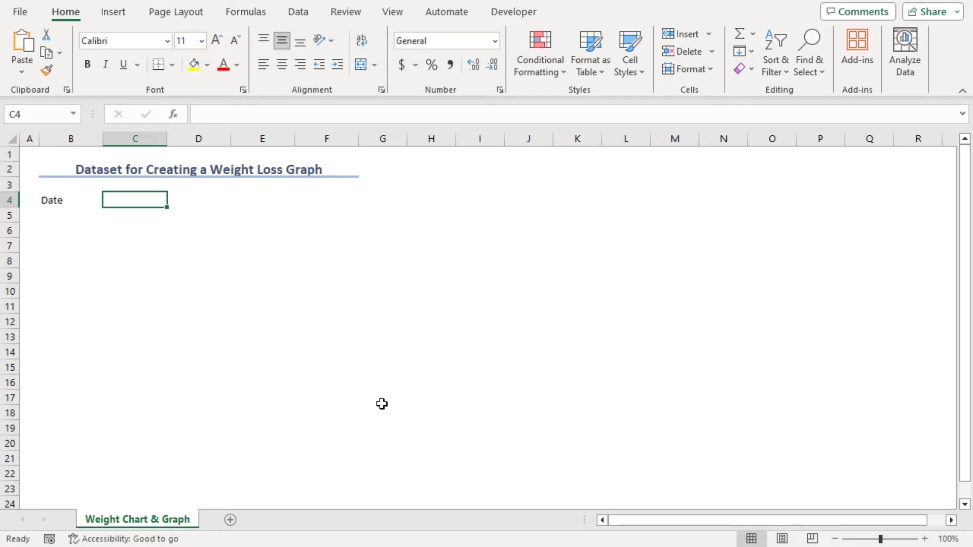
text(Measured Weight (lbs)
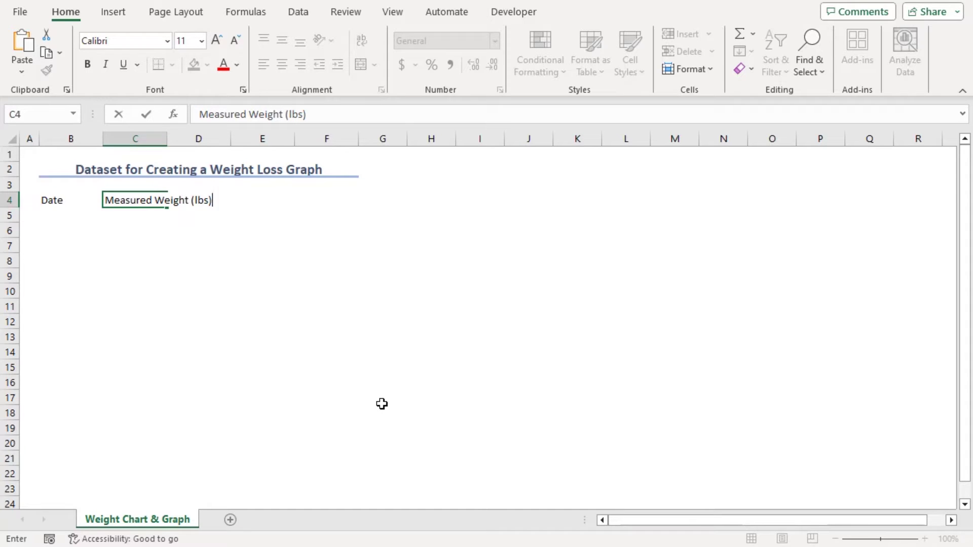
key(Tab)
Step: Add the Target Weight (lbs), Target Weight low (lbs) and Target Weight High (lbs) headers in D4:F4
text(Target )
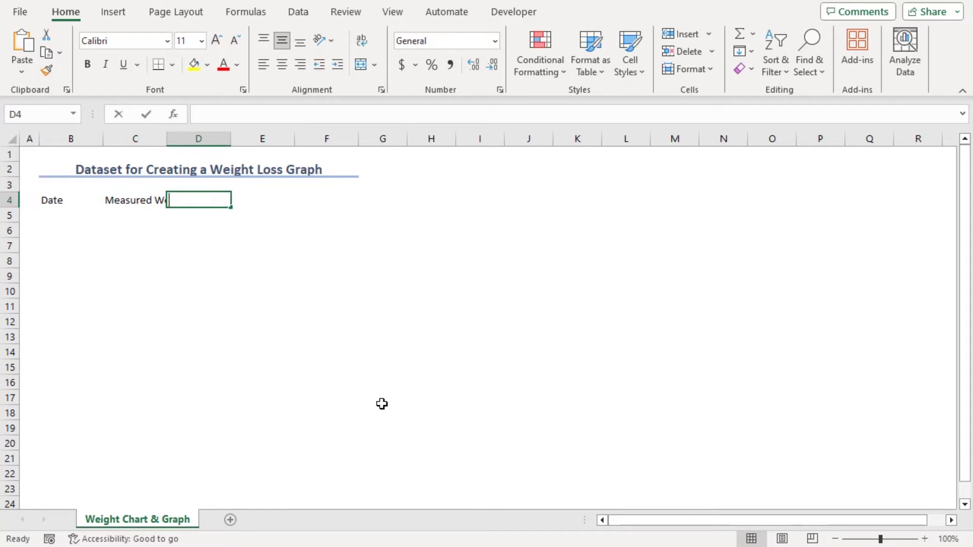
text(Weight (lbs)
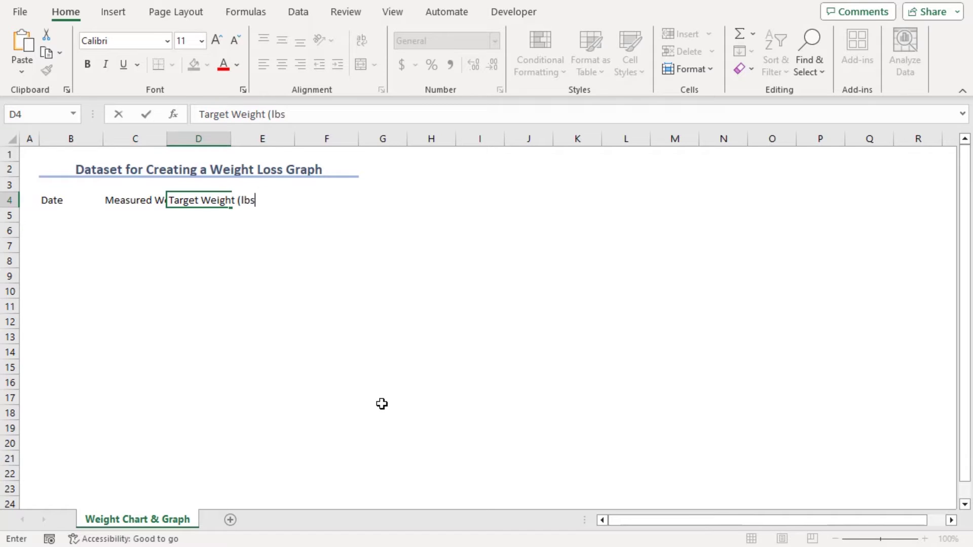
key(Tab)
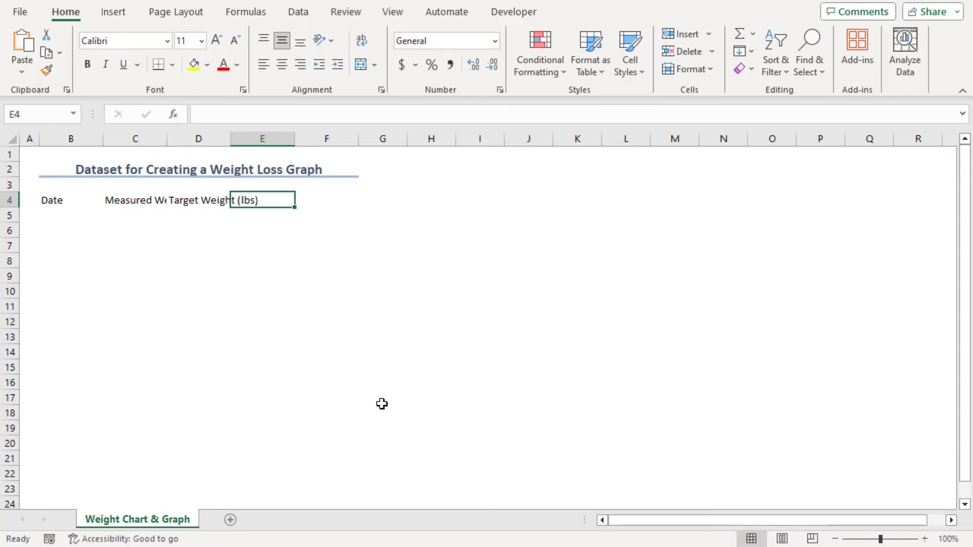
text(Target We)
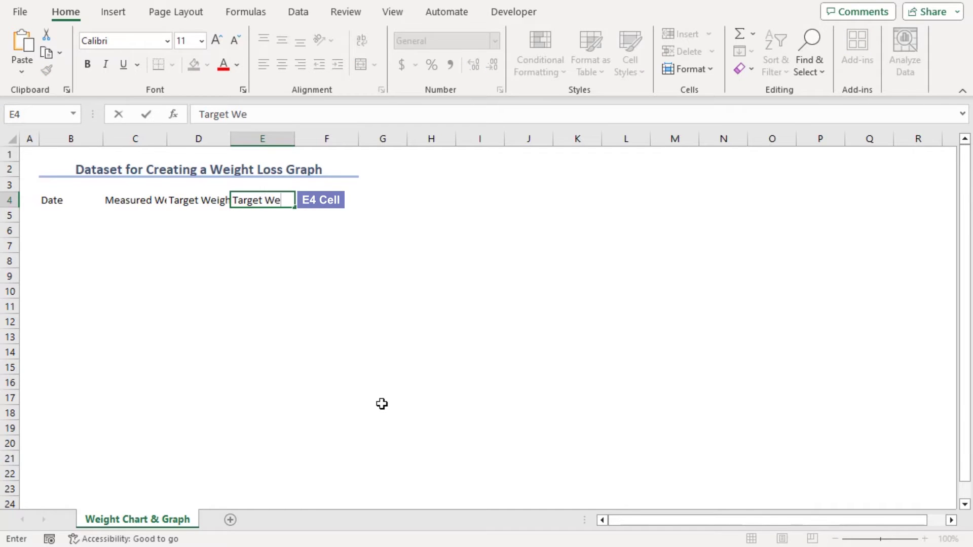
text(ight low (lbs)
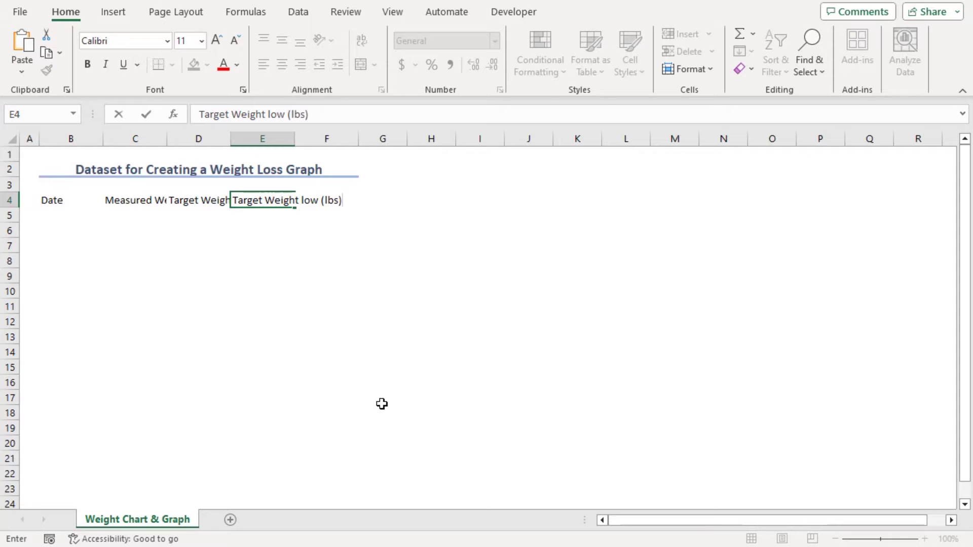
key(Tab)
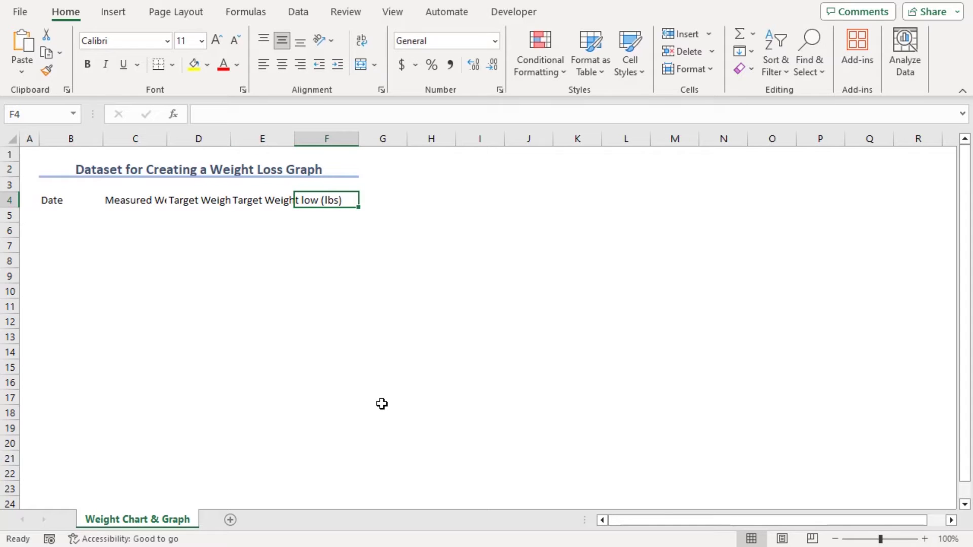
text(Target Weight)
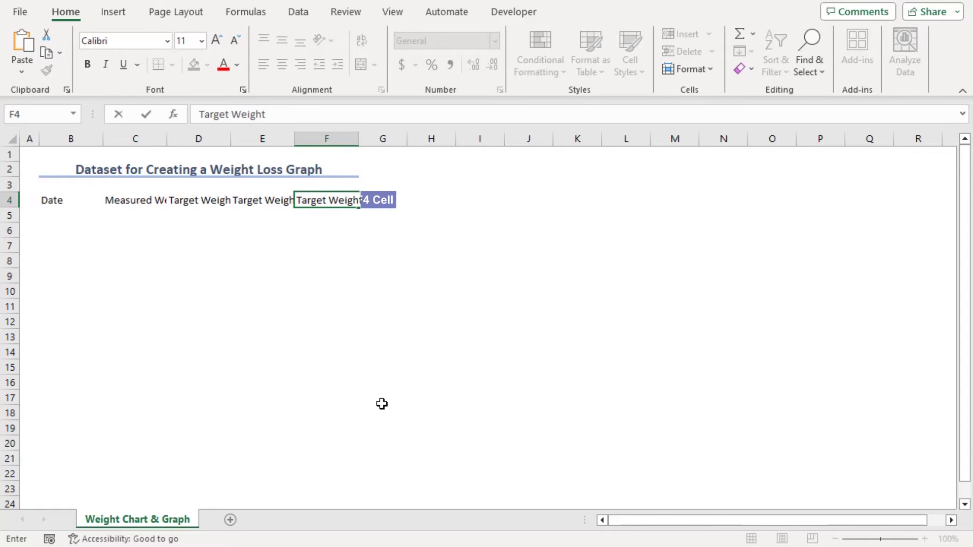
text( High (lbs)
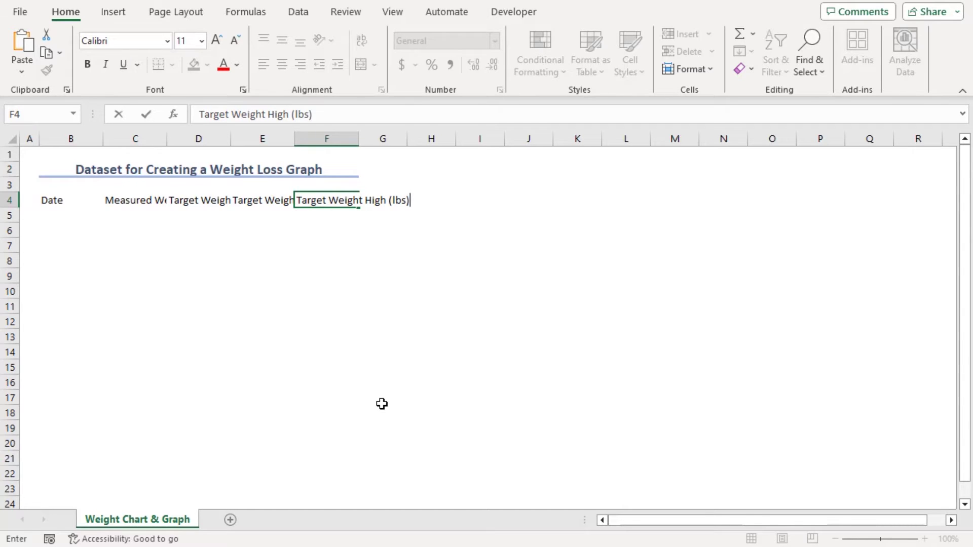
key(Return)
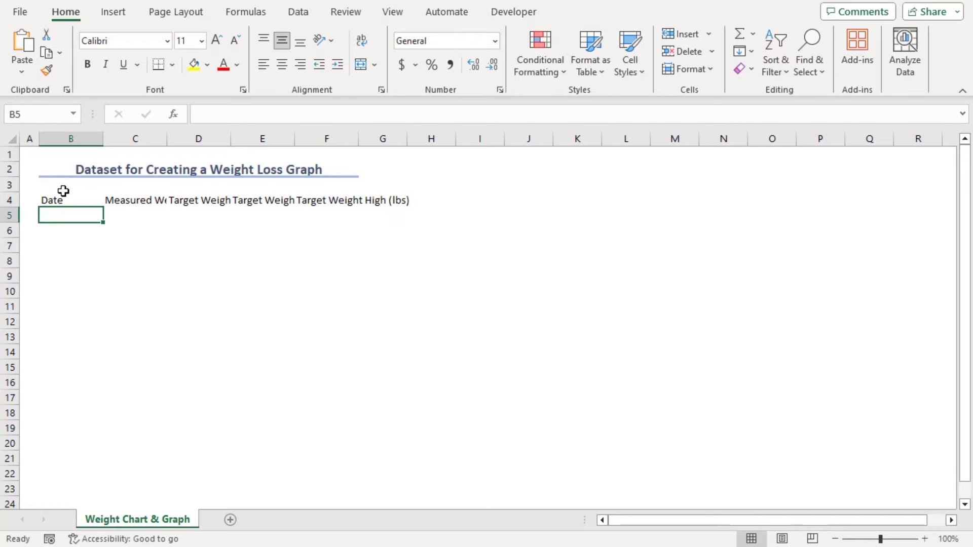
click(11, 200)
Step: Make row 4 much taller and wrap its header text onto multiple lines
drag(12, 208, 12, 243)
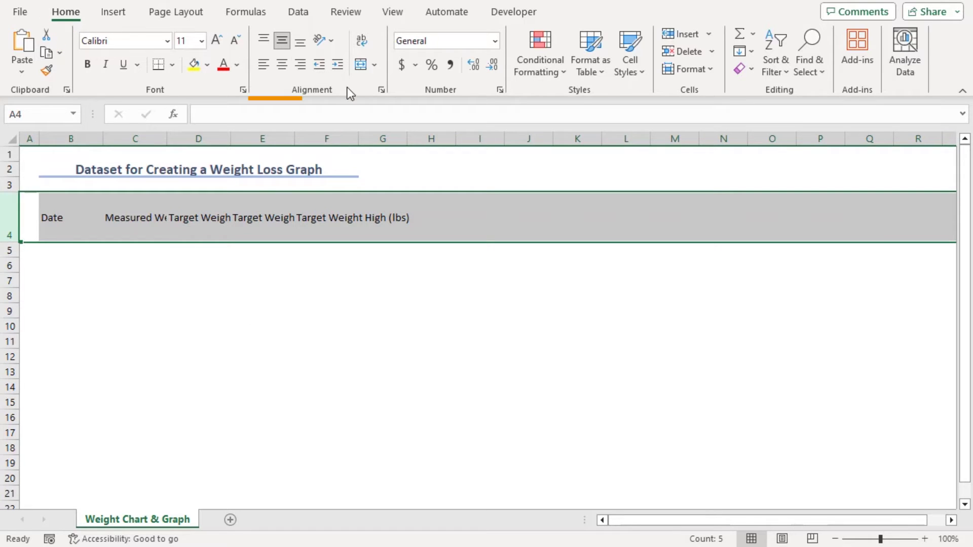
click(361, 42)
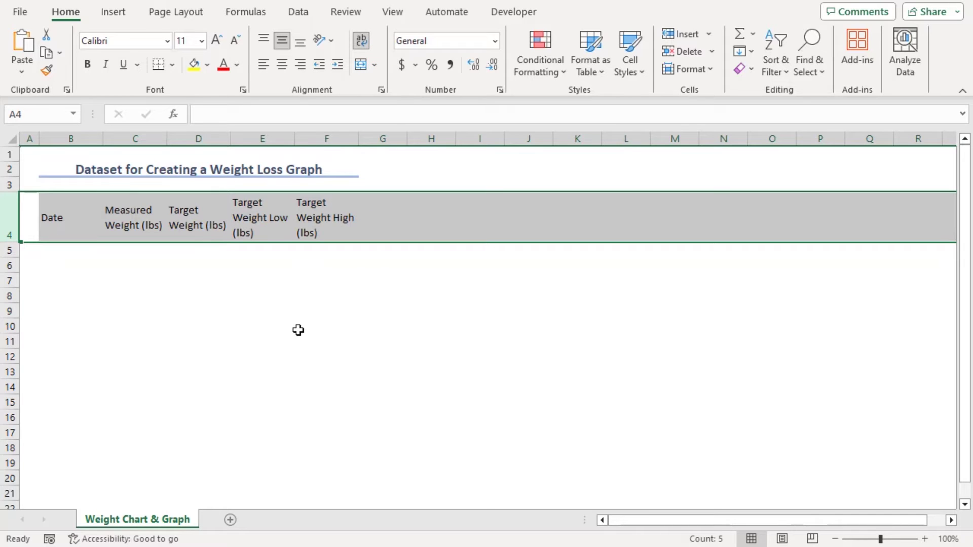
click(68, 253)
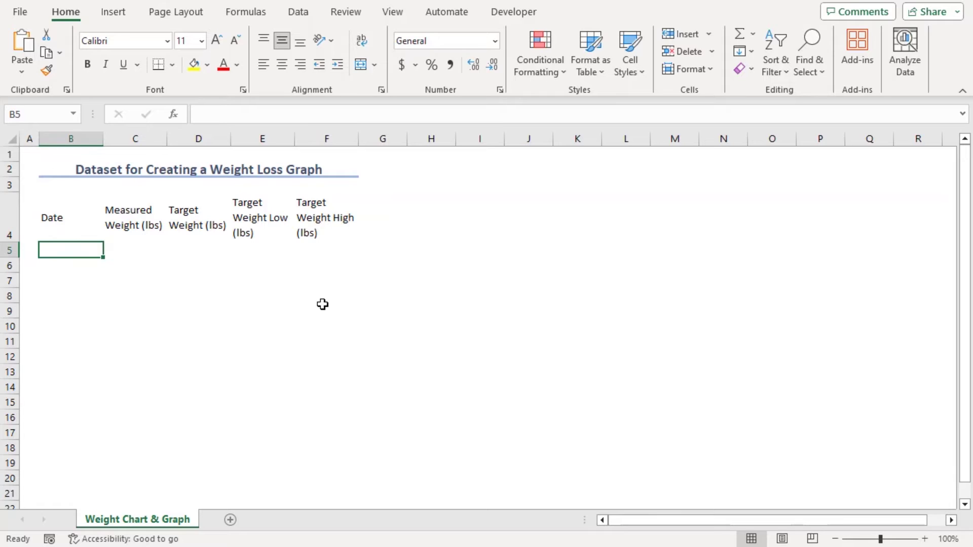
Step: Enter 1-Oct-23 in B5, then fill B6:B15 with =B5+14 dates ending 18-Feb-24
text(1)
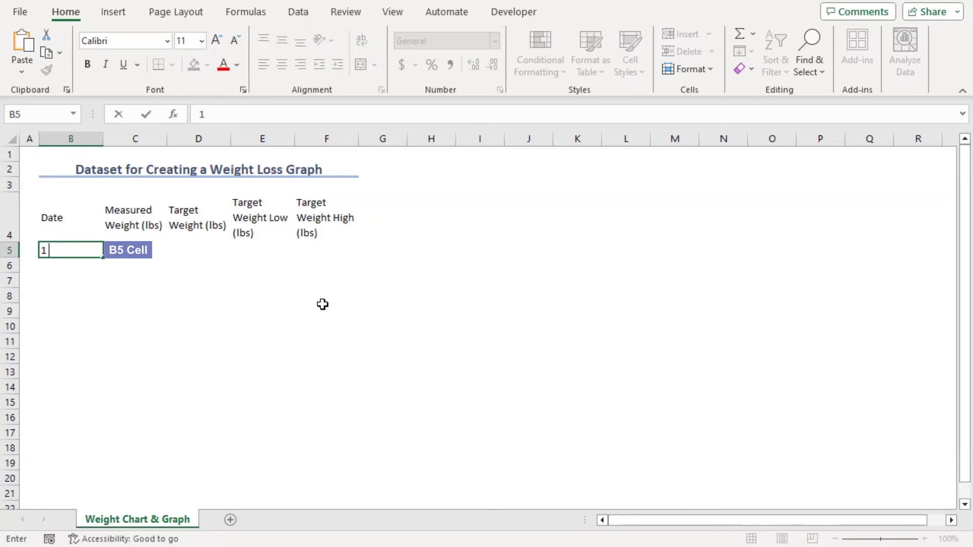
text(0ctober 2023)
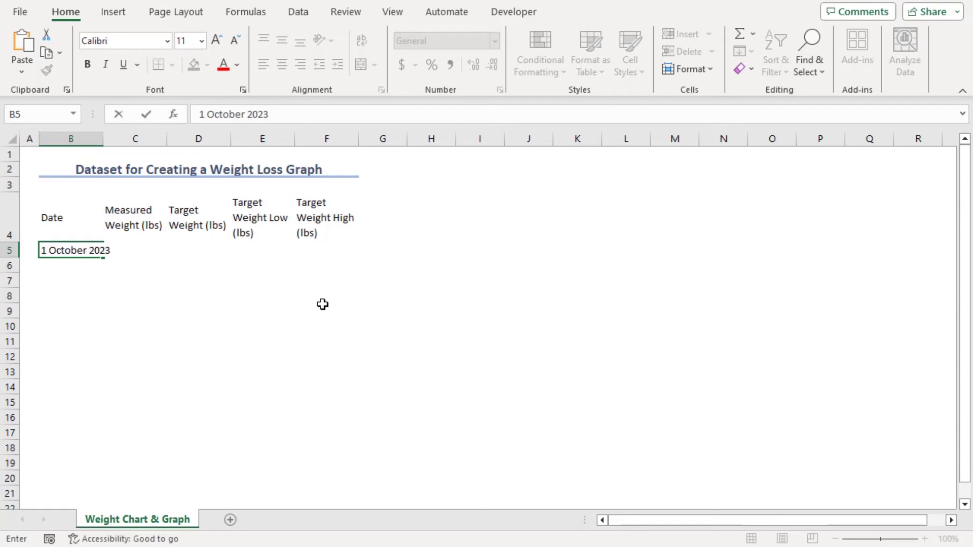
key(Return)
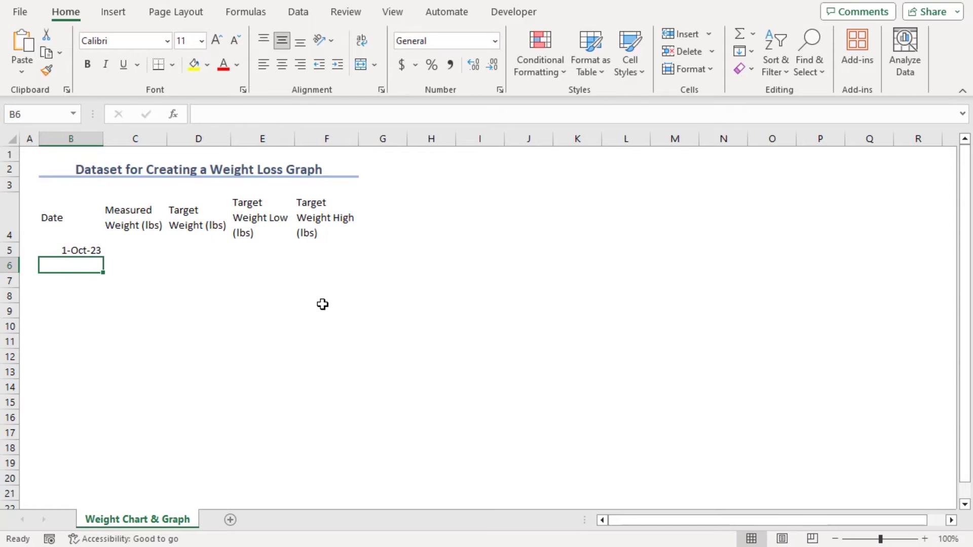
text(=)
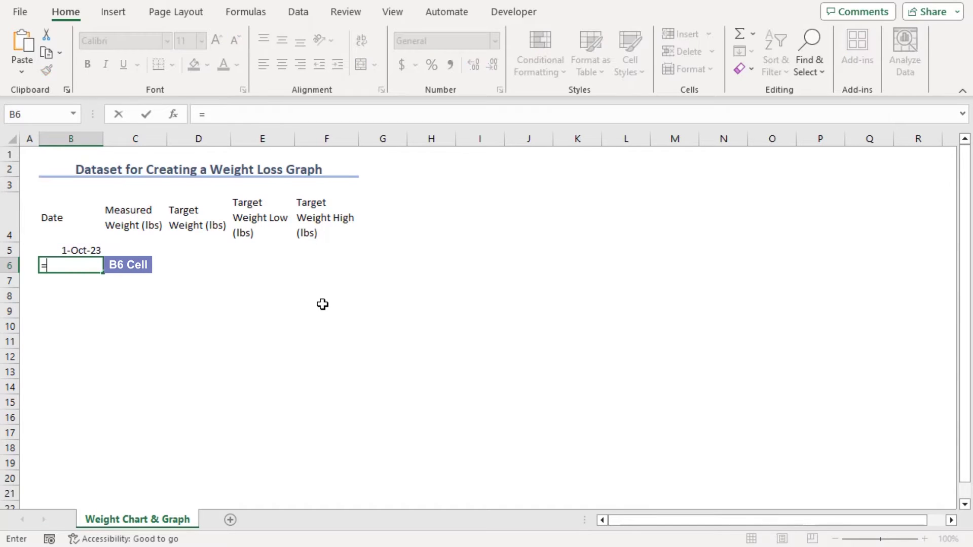
click(49, 250)
text(+14)
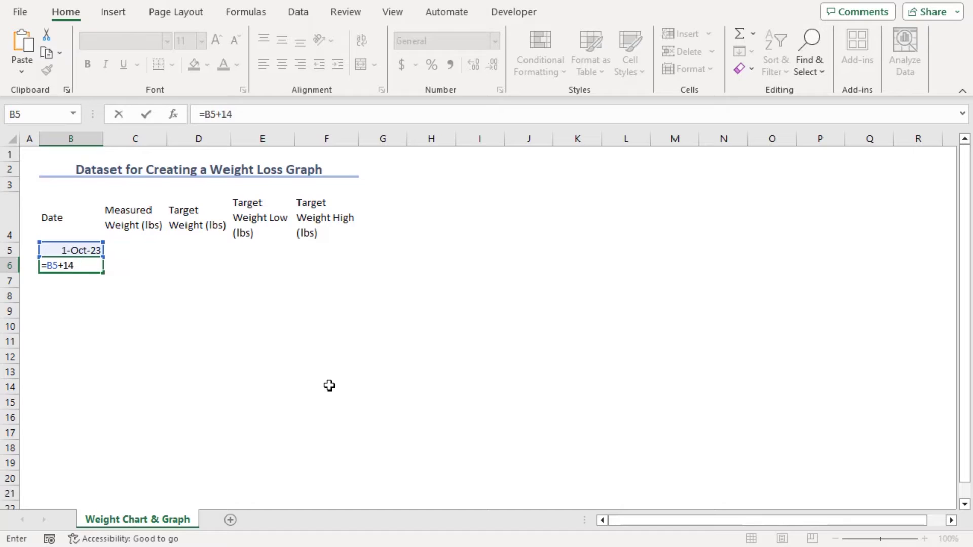
key(Return)
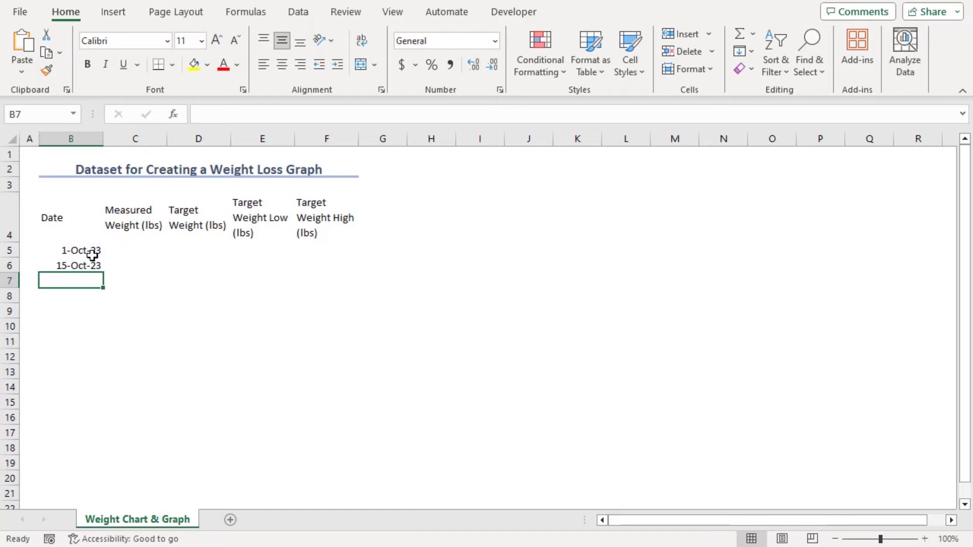
click(80, 264)
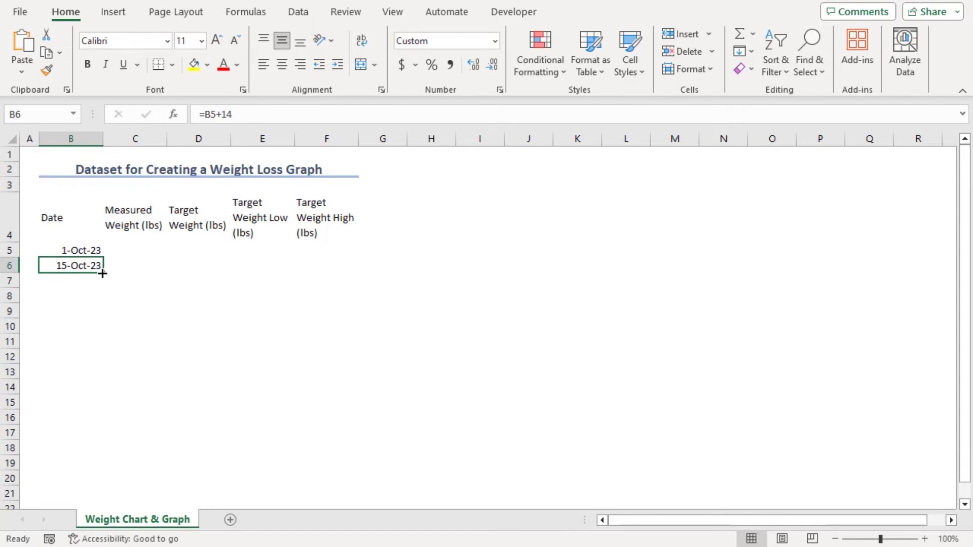
drag(102, 274, 105, 409)
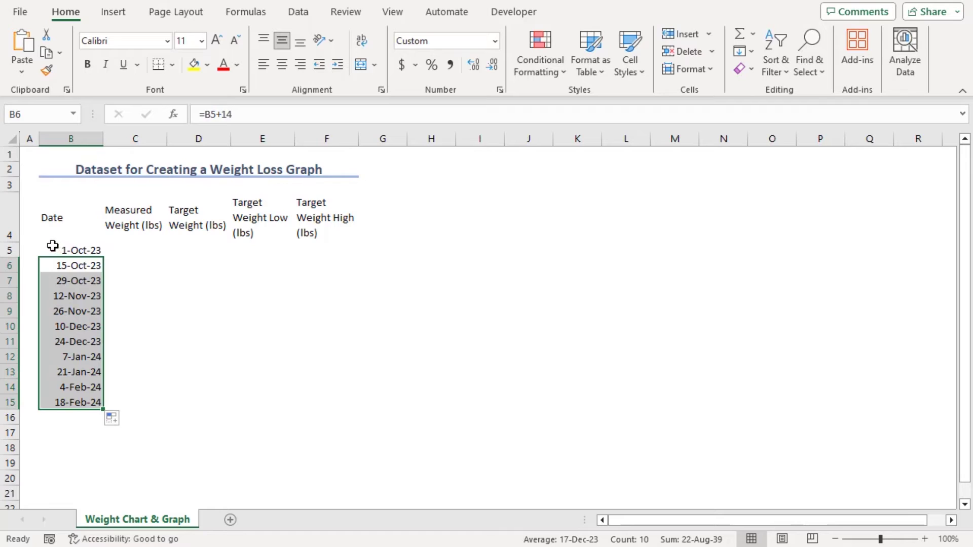
Step: Paste measured weights 170 to 157 into column C and fill targets 160, 158, 162 down to row 15
click(136, 256)
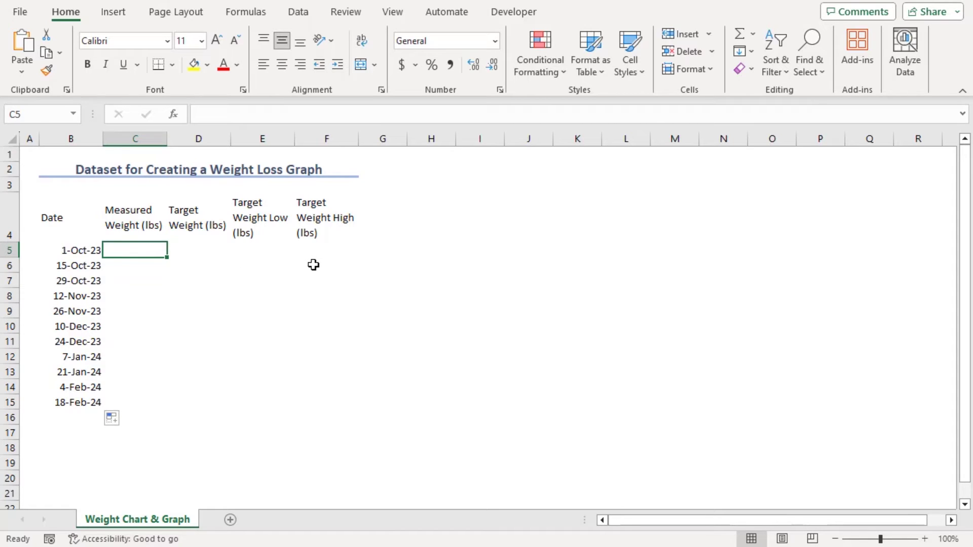
key(ctrl+c)
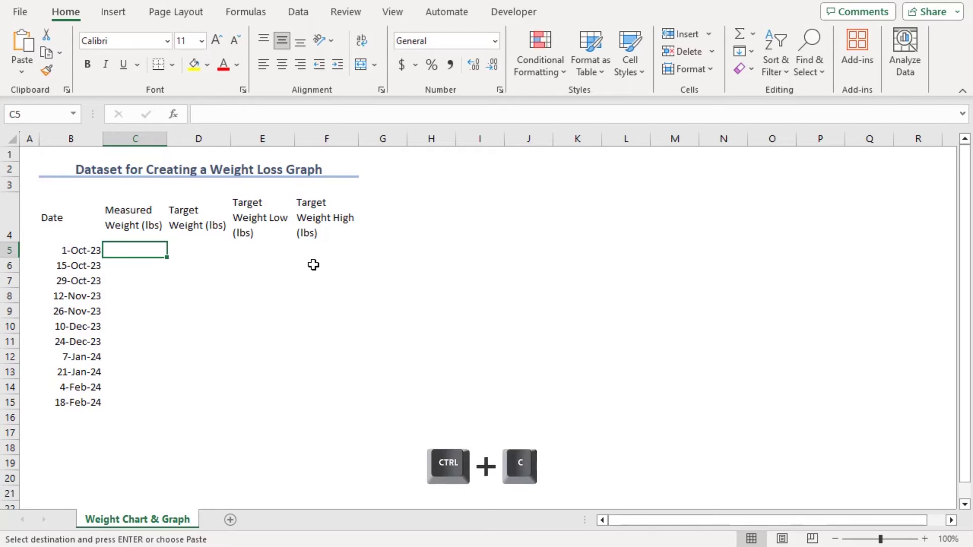
key(ctrl+v)
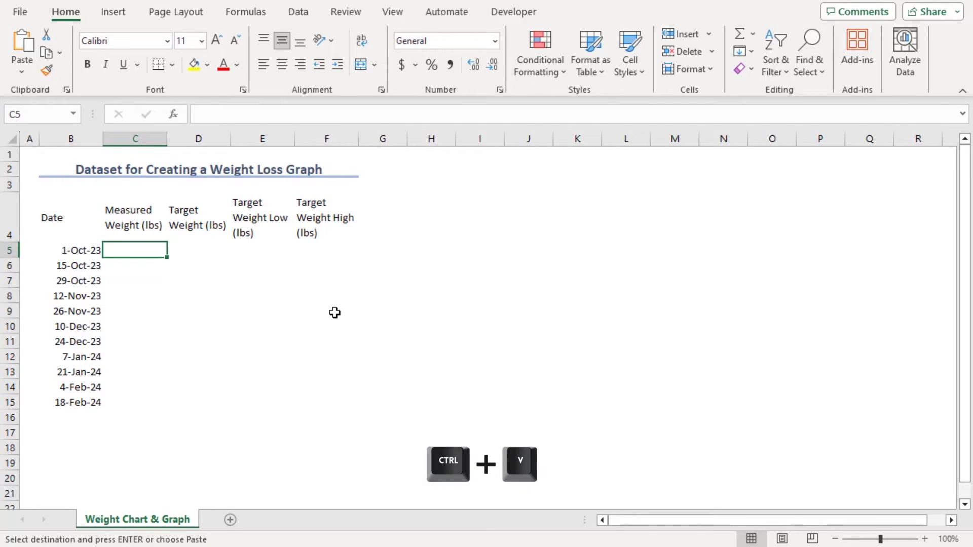
drag(203, 295, 289, 310)
click(289, 310)
click(199, 250)
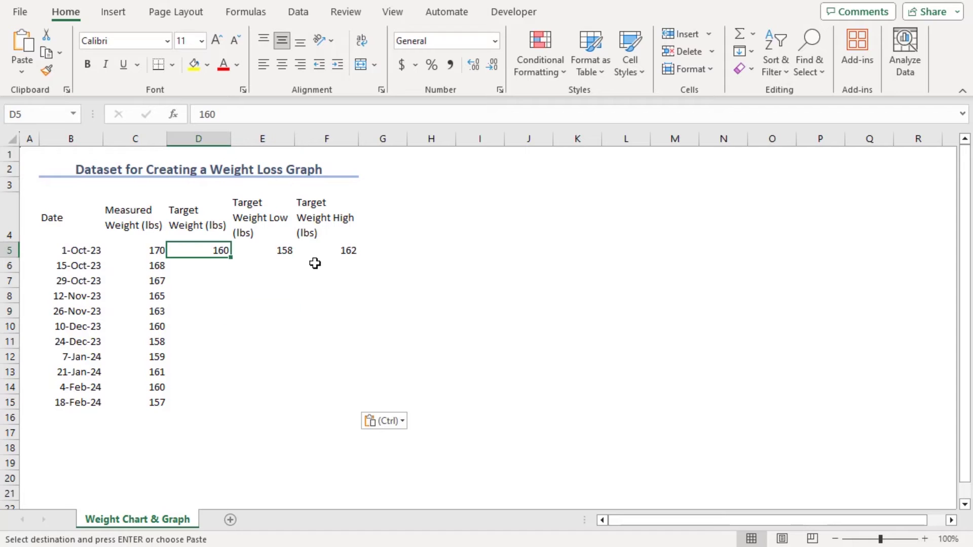
drag(209, 252, 370, 407)
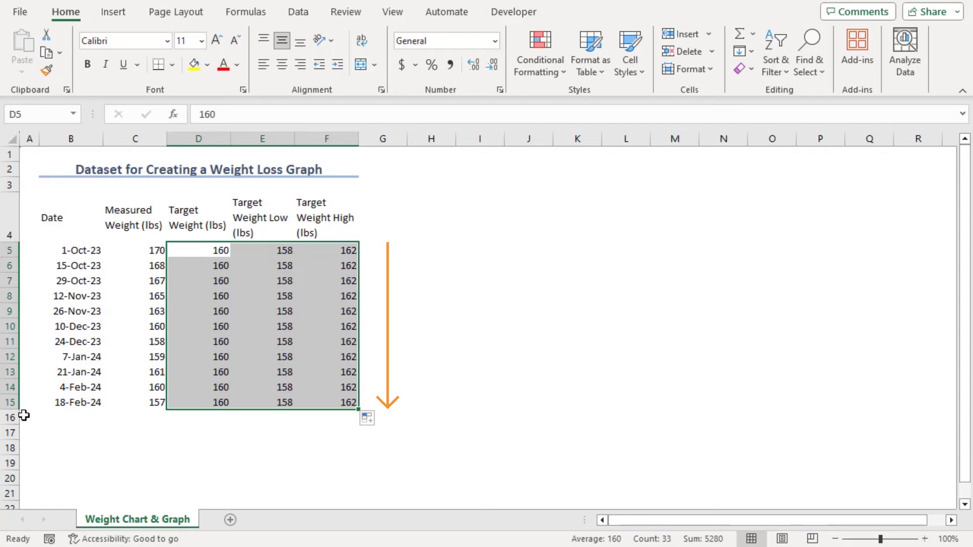
click(300, 451)
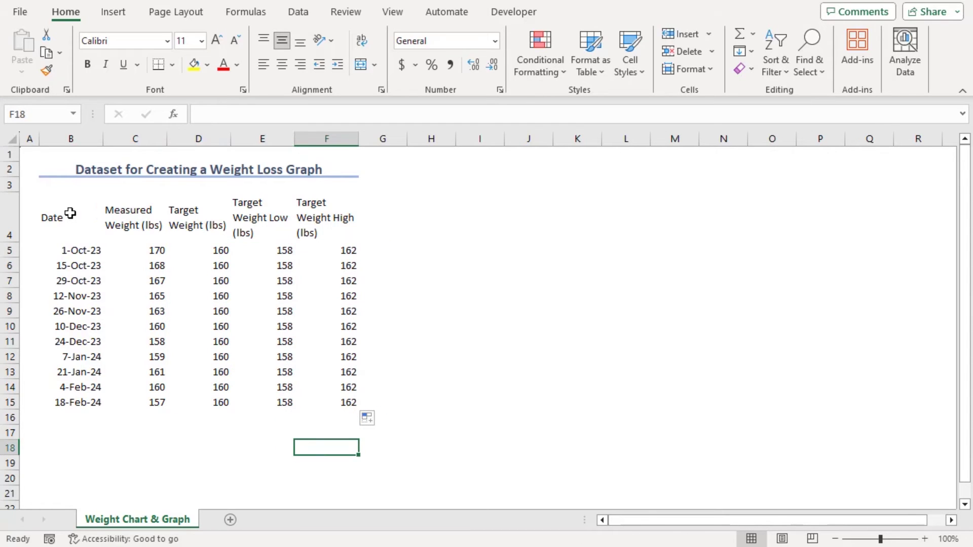
Step: Apply All Borders to the table range B4:F15
drag(66, 210, 332, 395)
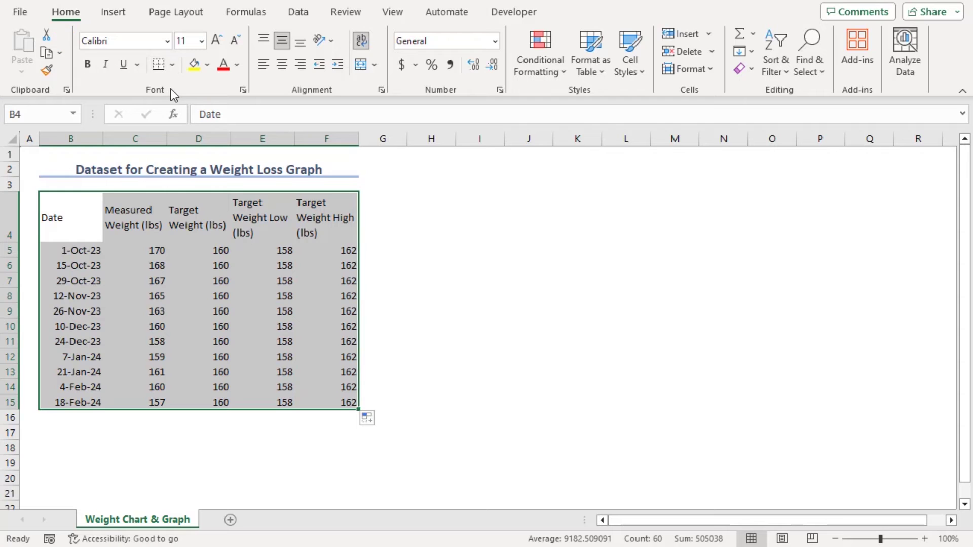
click(173, 64)
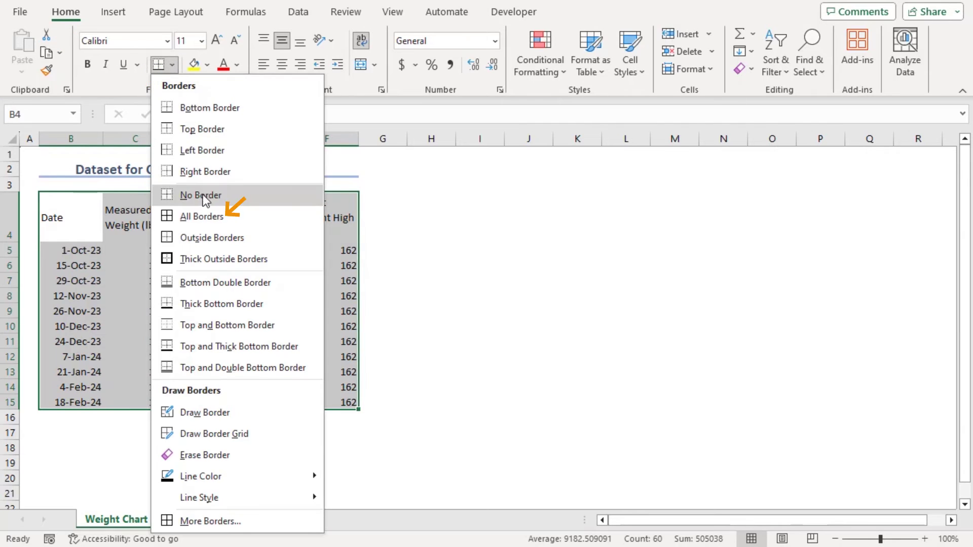
click(212, 217)
Step: Make the B4:F4 headers bold, size 12, centred, with a light blue fill
drag(66, 218, 308, 219)
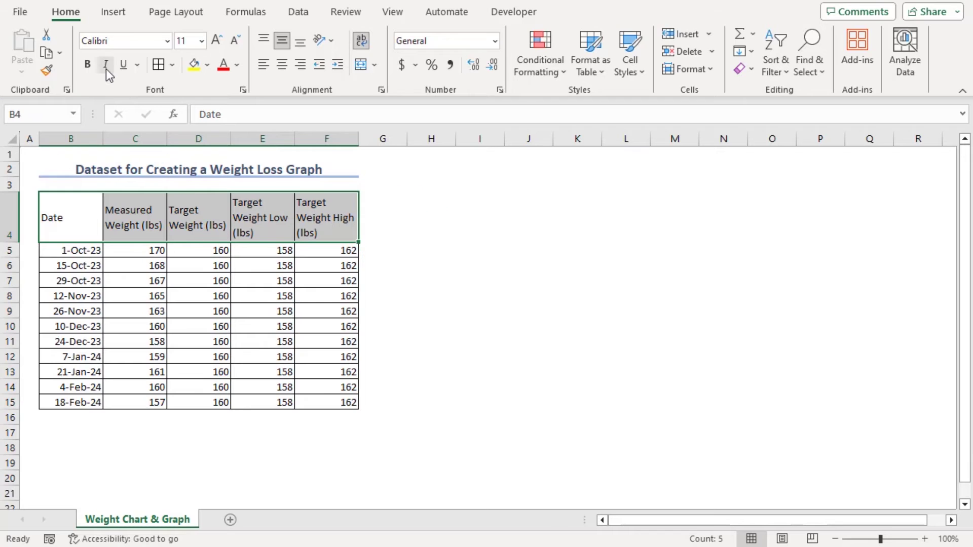
click(86, 67)
click(202, 41)
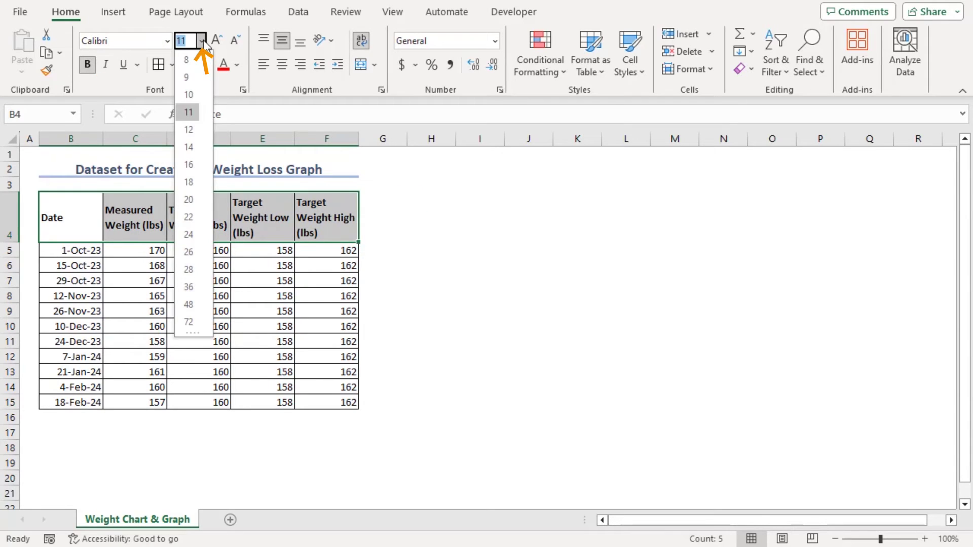
click(200, 128)
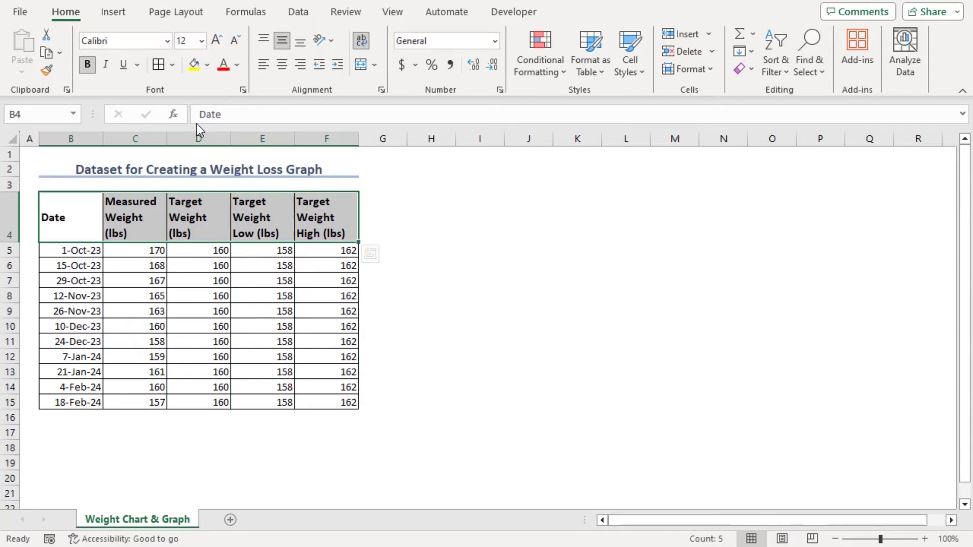
click(207, 64)
click(296, 123)
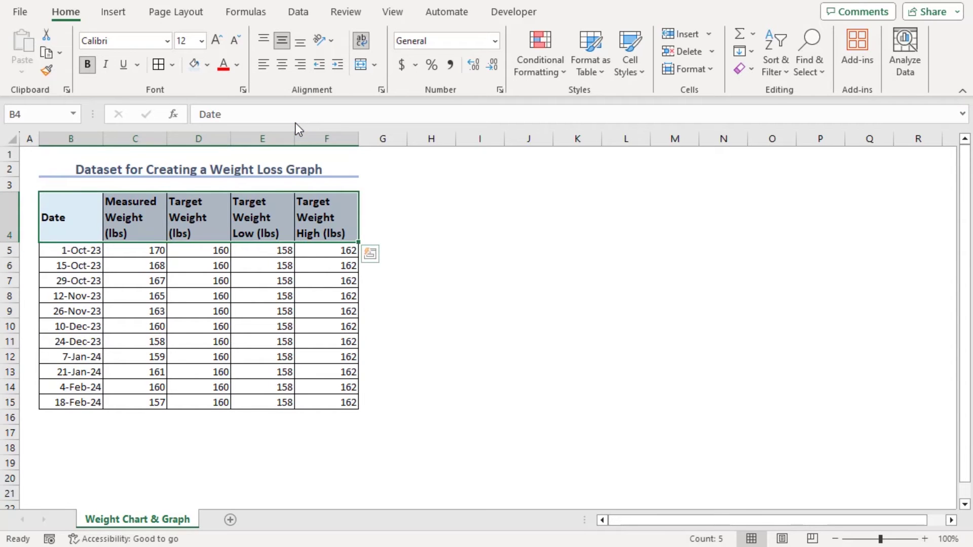
click(282, 64)
click(422, 210)
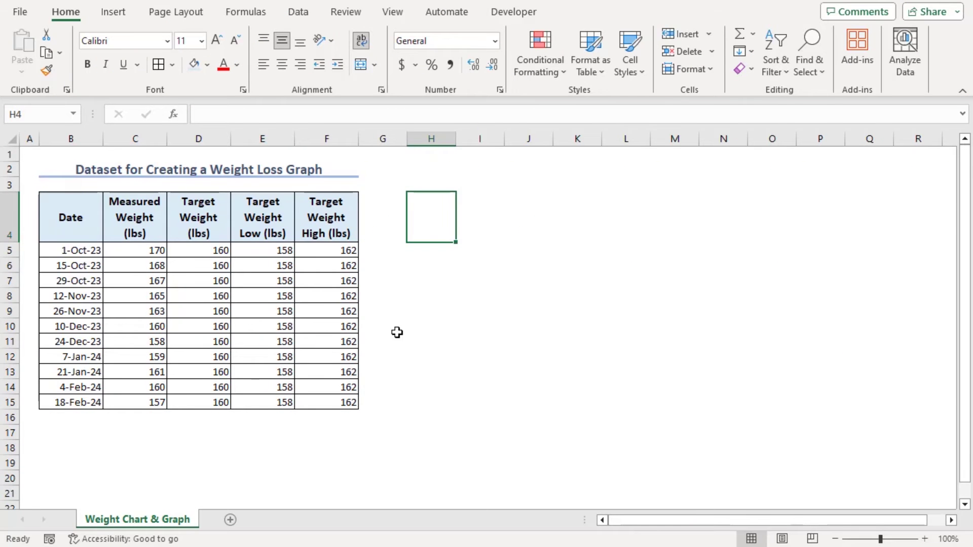
Step: Insert the recommended line chart of B4:F15 plotting the four weight series
drag(62, 198, 354, 399)
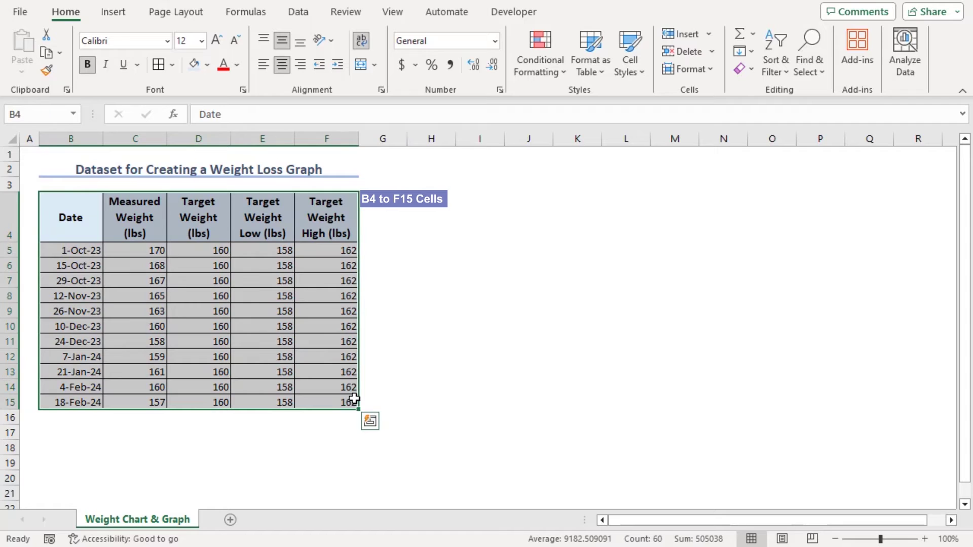
click(117, 15)
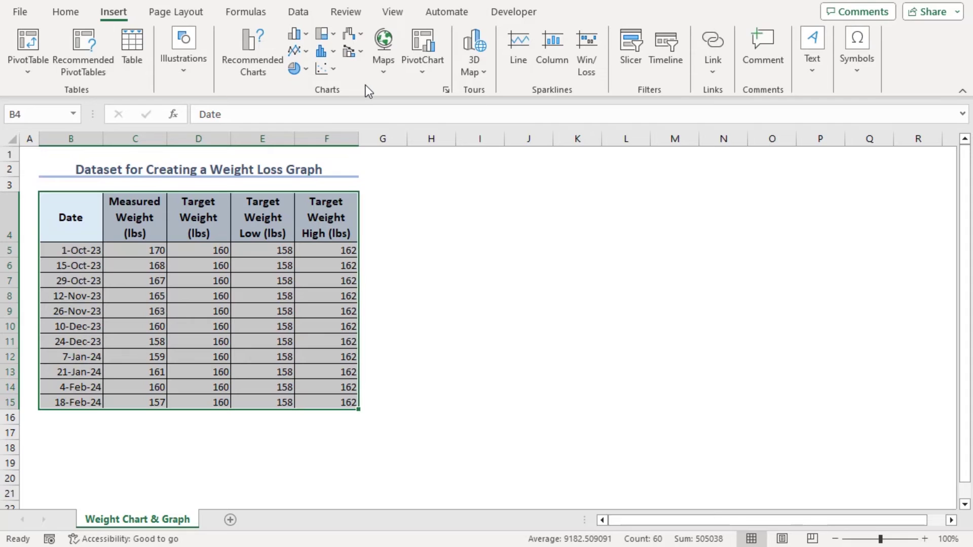
click(245, 62)
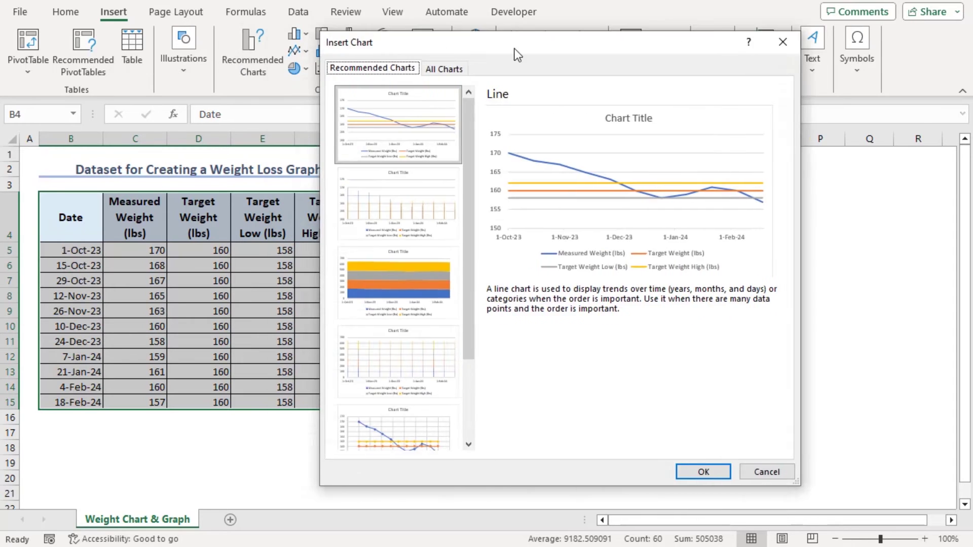
drag(513, 46, 655, 92)
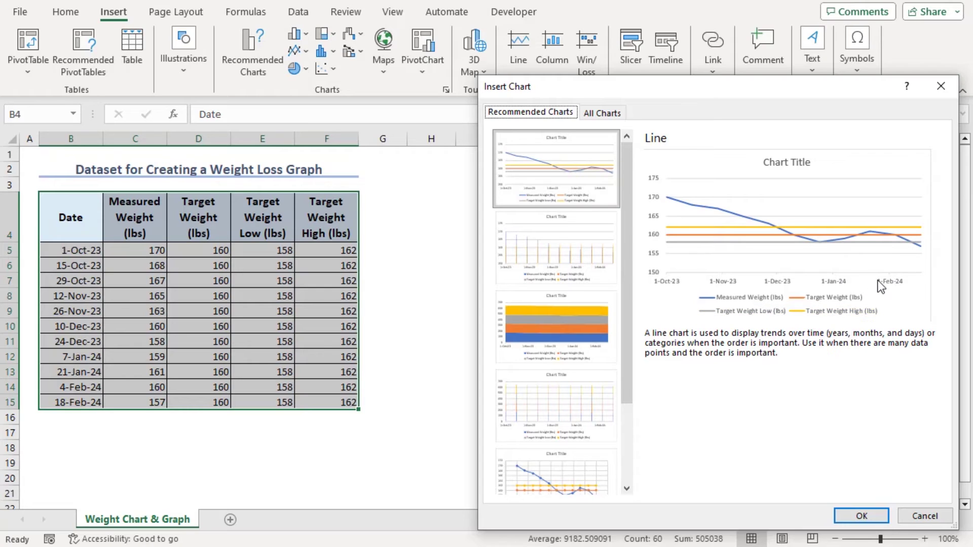
click(853, 524)
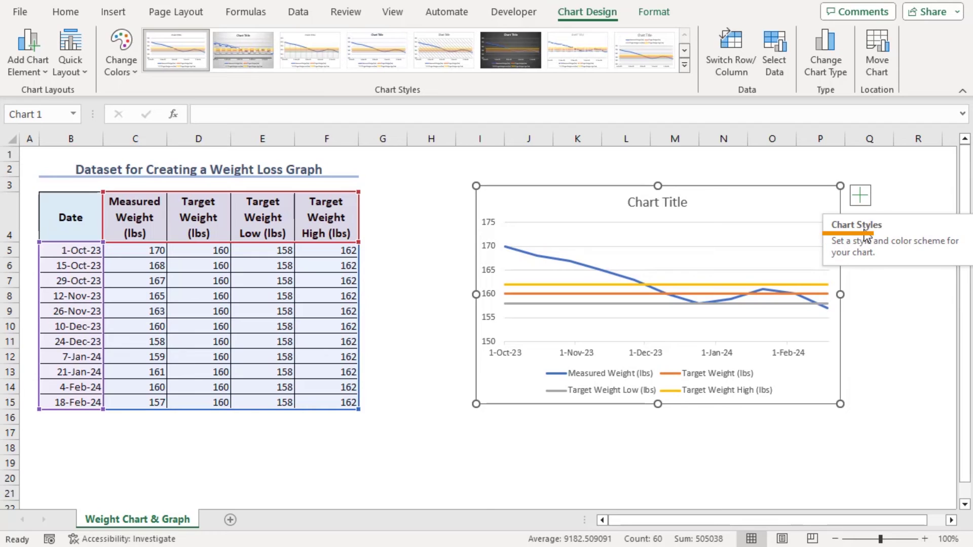
Step: Add axis titles reading Weight (lbs) on the vertical axis and Date on the horizontal
click(863, 197)
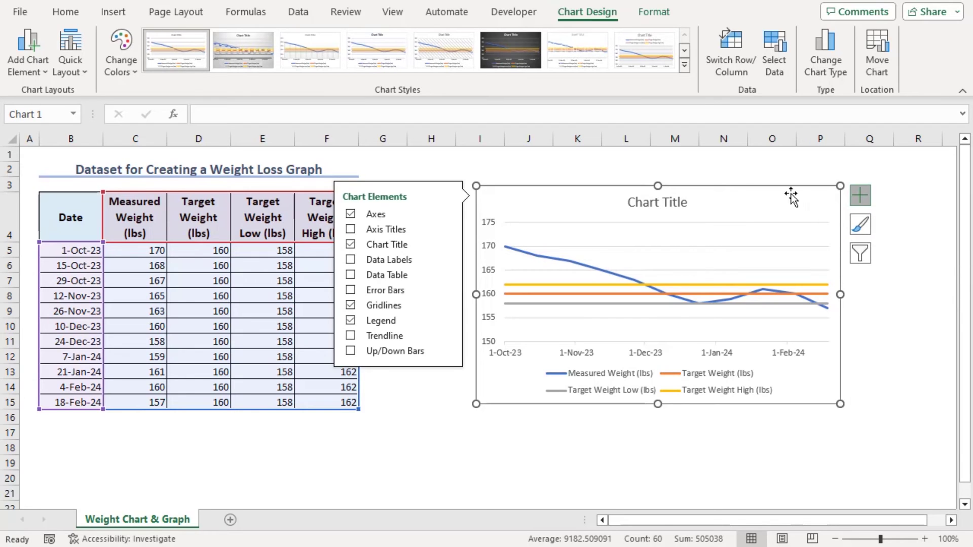
click(350, 231)
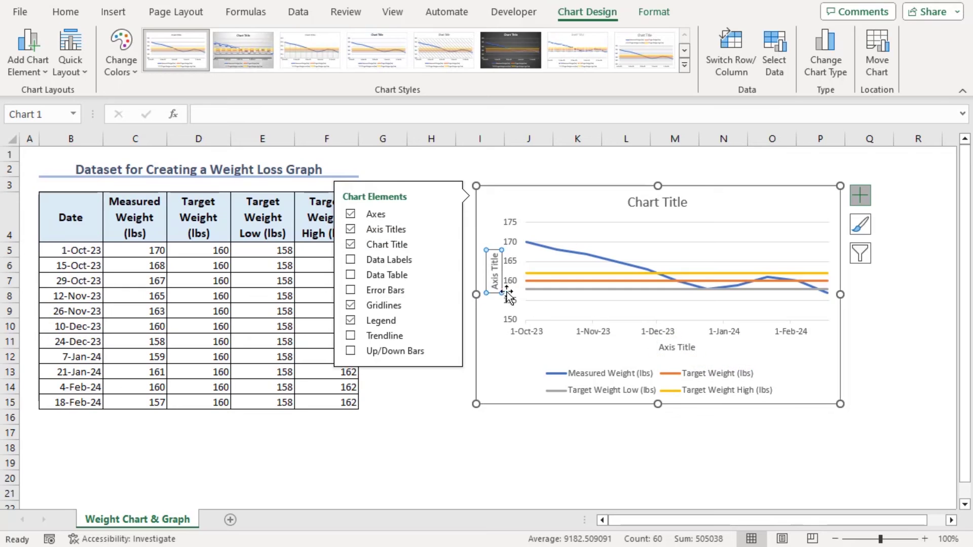
click(494, 283)
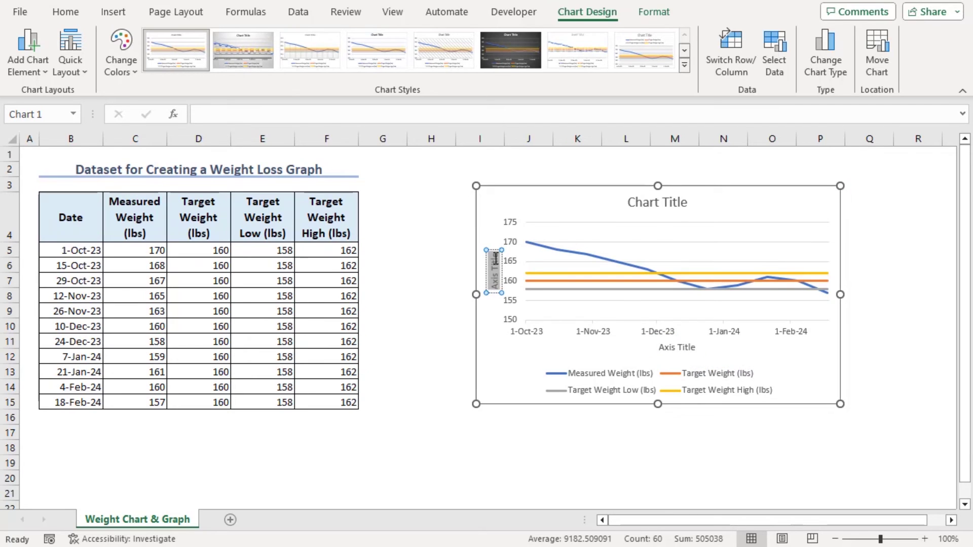
text(W)
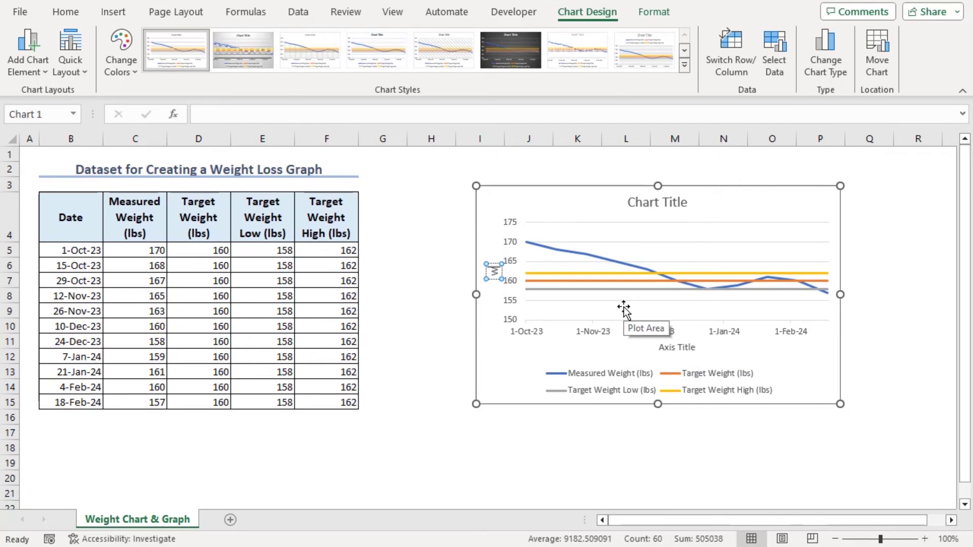
text(eight (lbs))
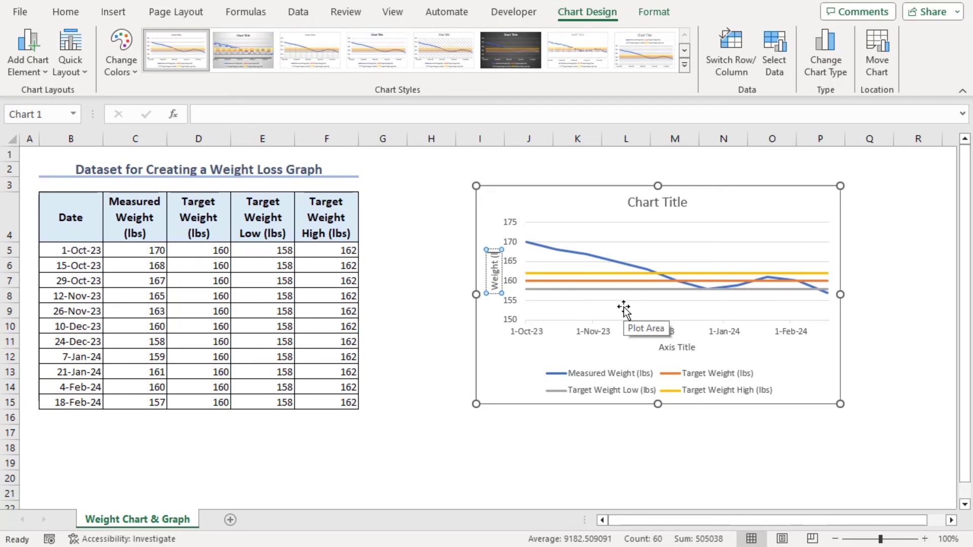
click(660, 347)
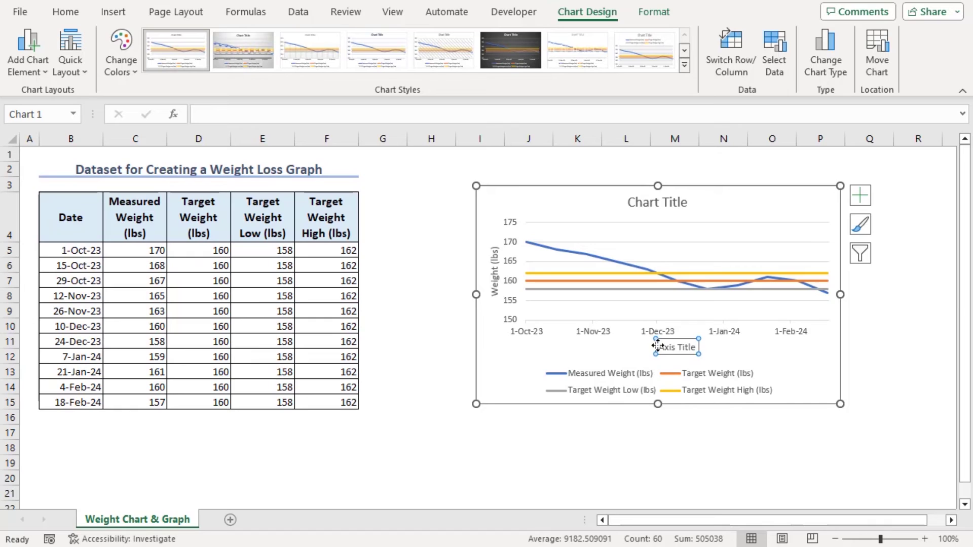
drag(660, 347, 686, 347)
text(Date)
Step: Title the chart Weight Loss Graph and apply the dark chart style
click(660, 207)
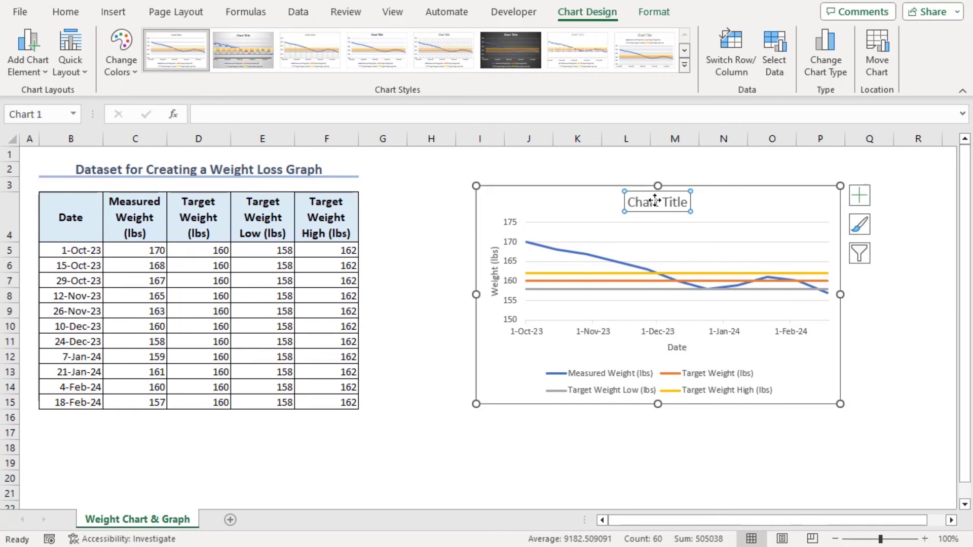
text(W)
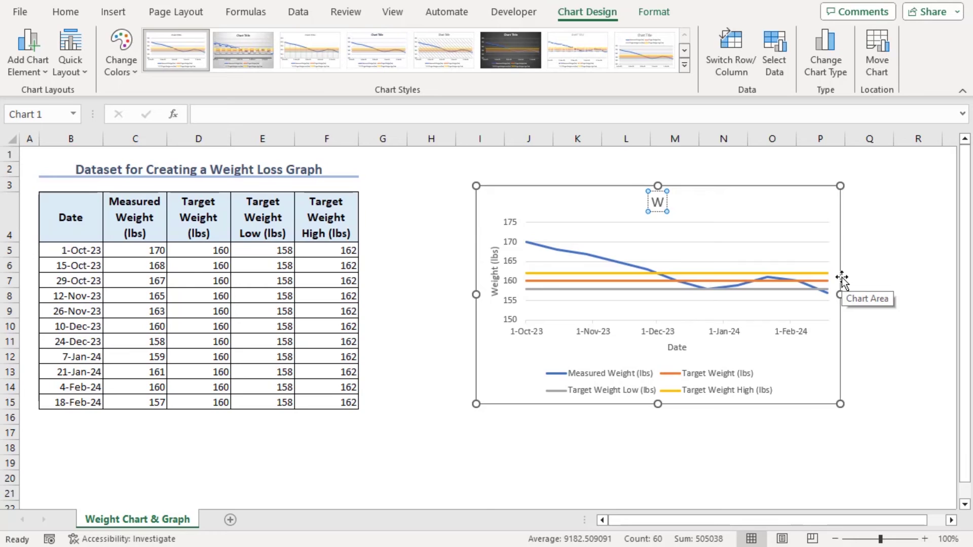
text(eight Loss)
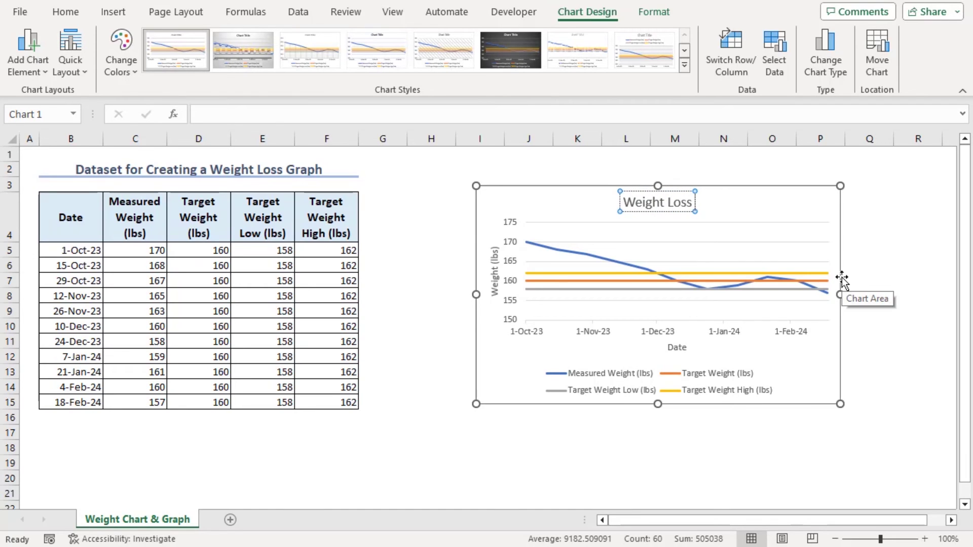
text( Graph)
click(790, 201)
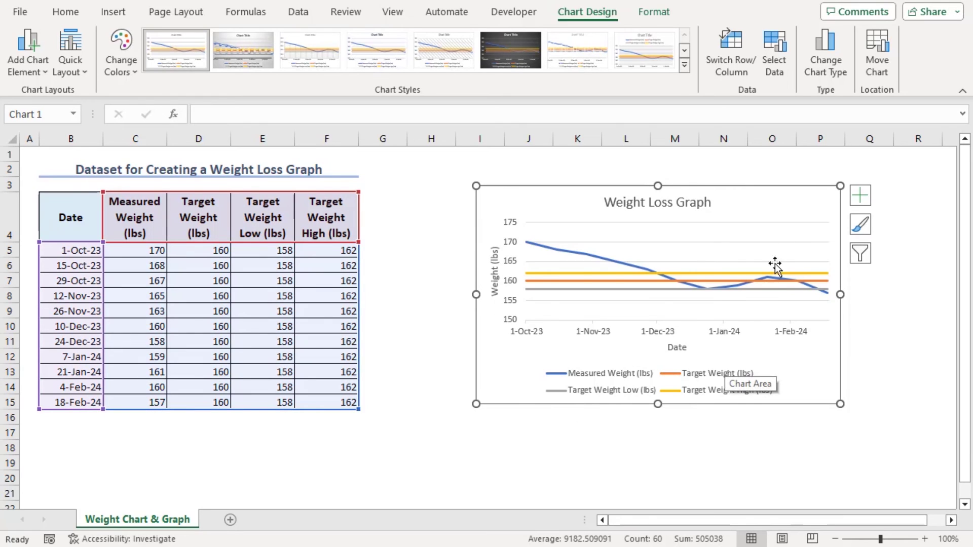
click(861, 224)
scroll(422, 370, down, 5)
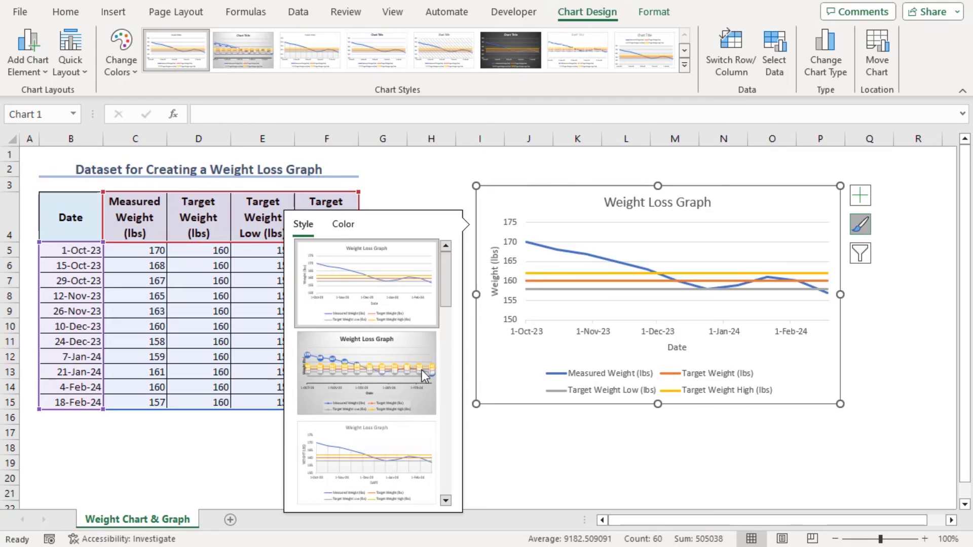
click(378, 363)
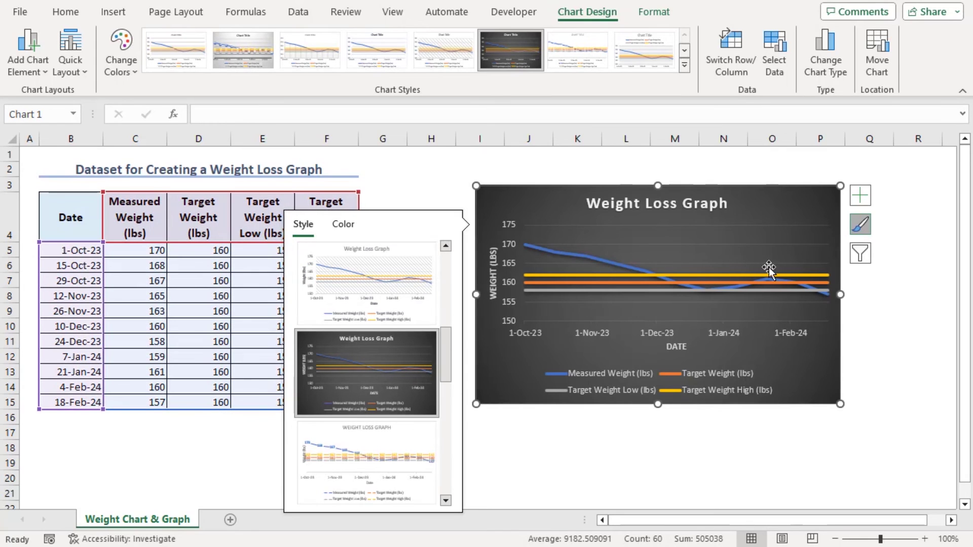
click(860, 254)
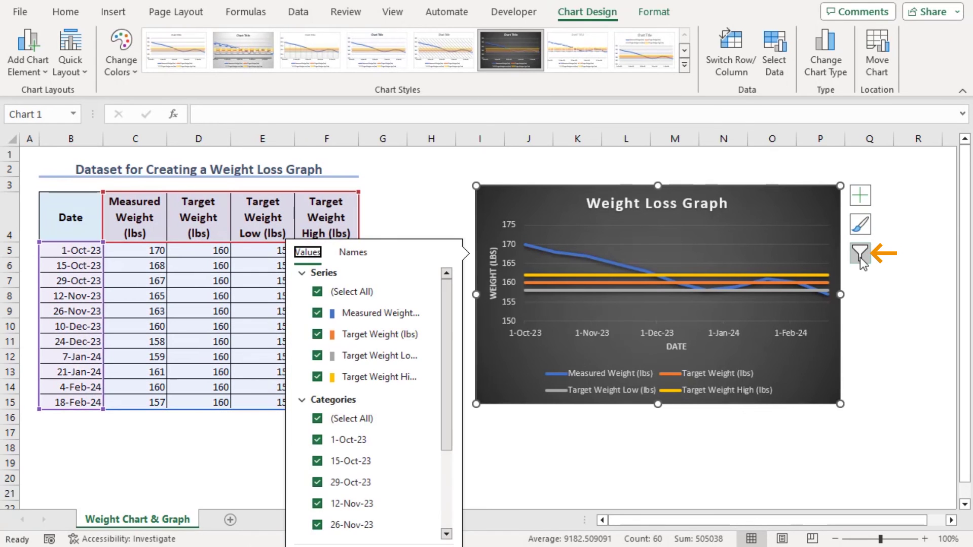
click(318, 335)
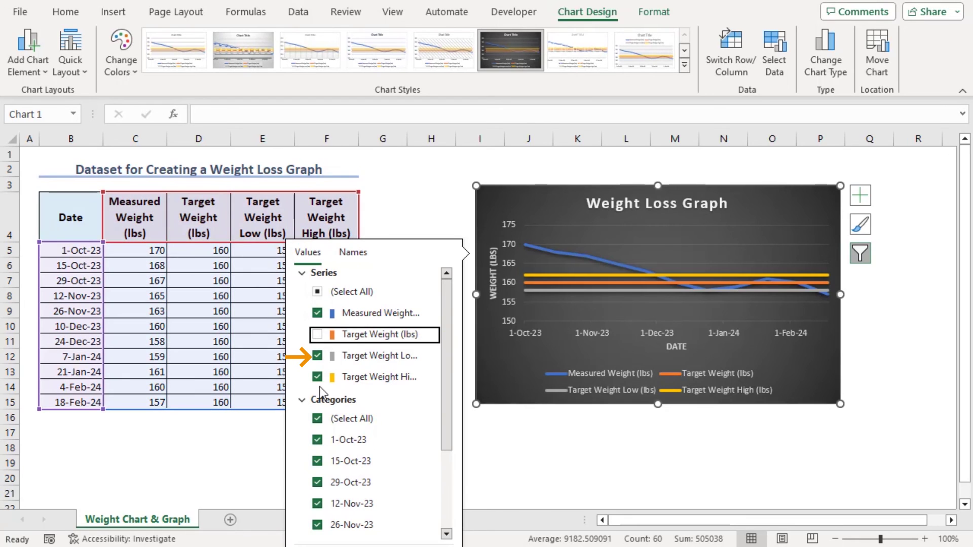
click(317, 355)
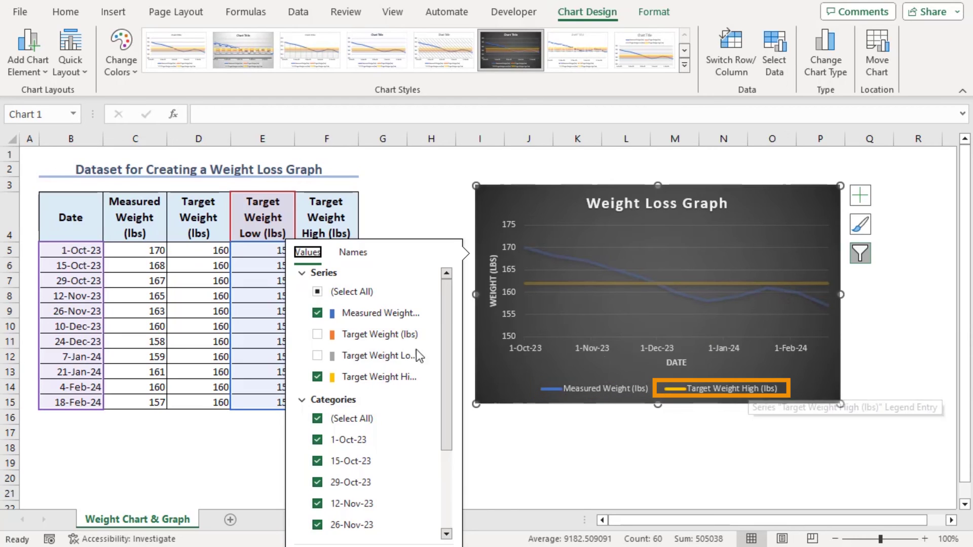
click(317, 378)
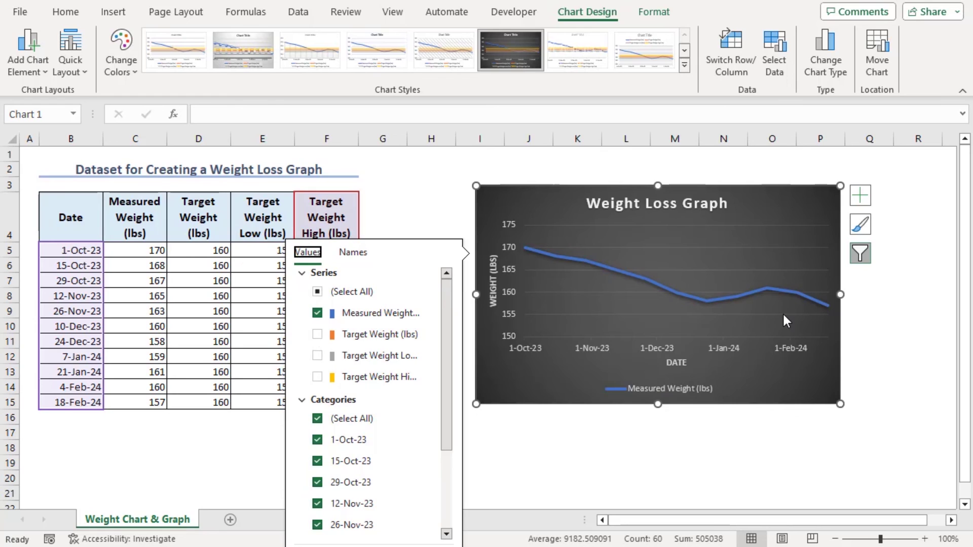
click(317, 292)
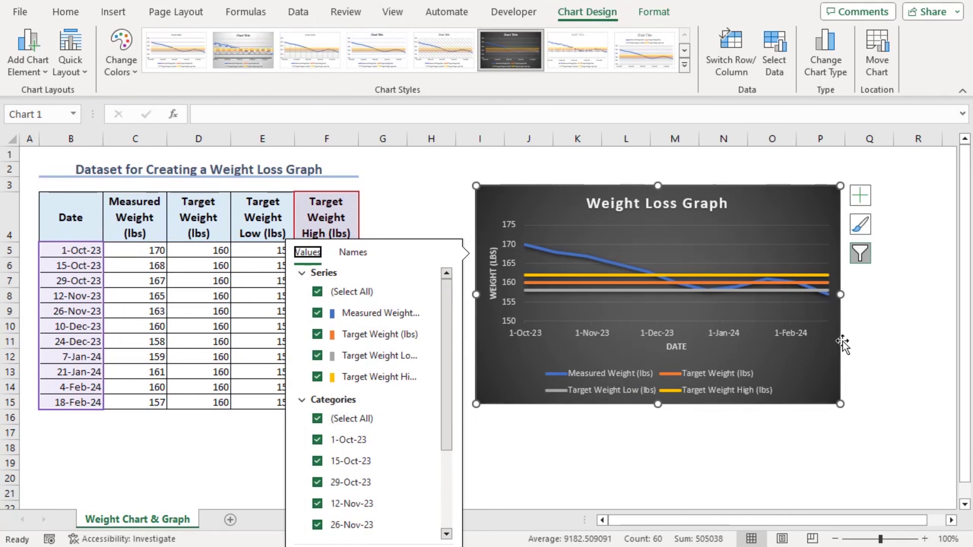